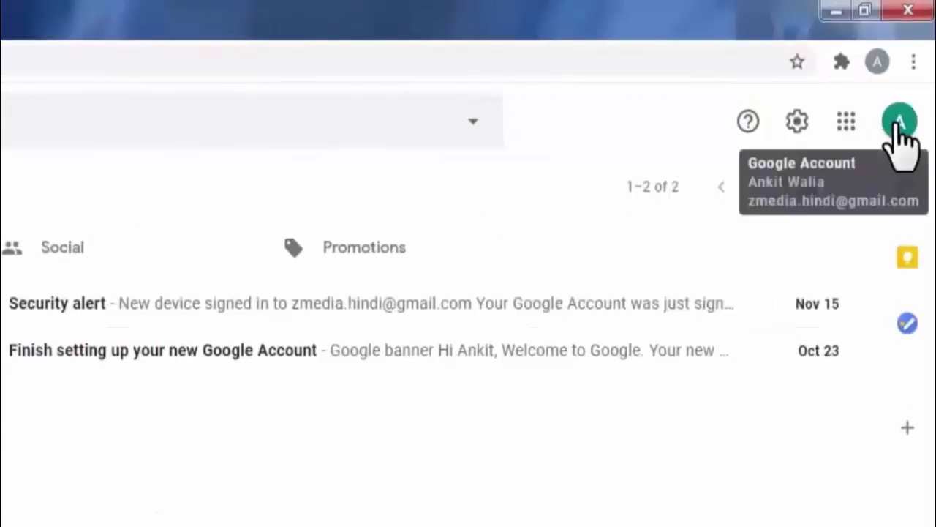
# Step: Open the Google Account Security page and scroll to Less secure app access, currently Off
pyautogui.click(900, 122)
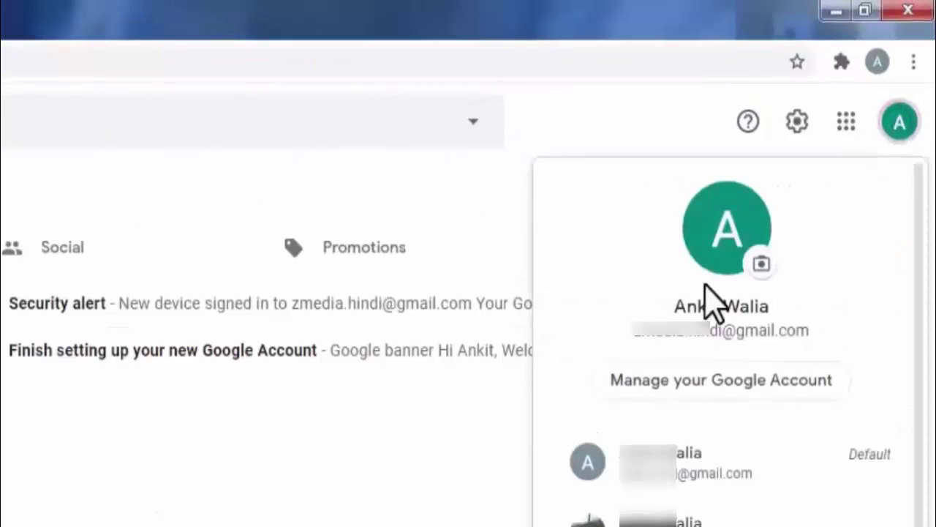
pyautogui.click(730, 391)
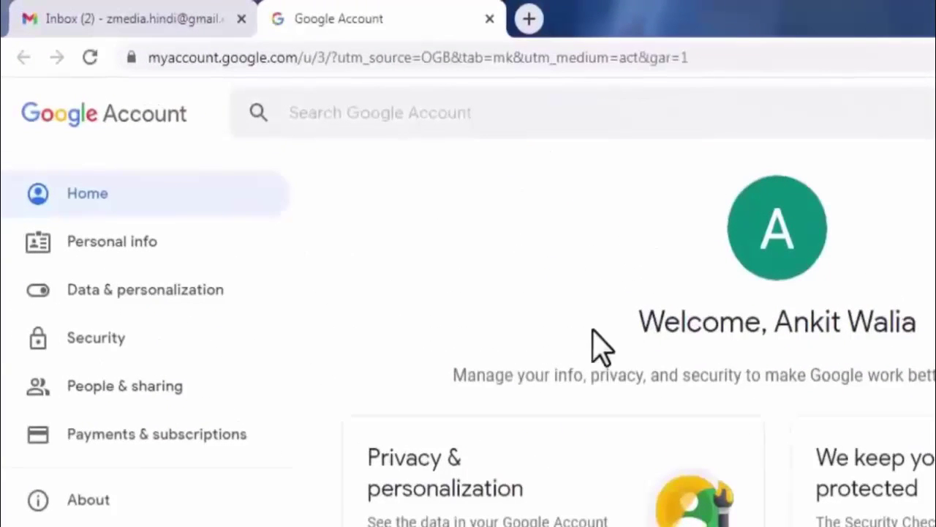
pyautogui.click(115, 359)
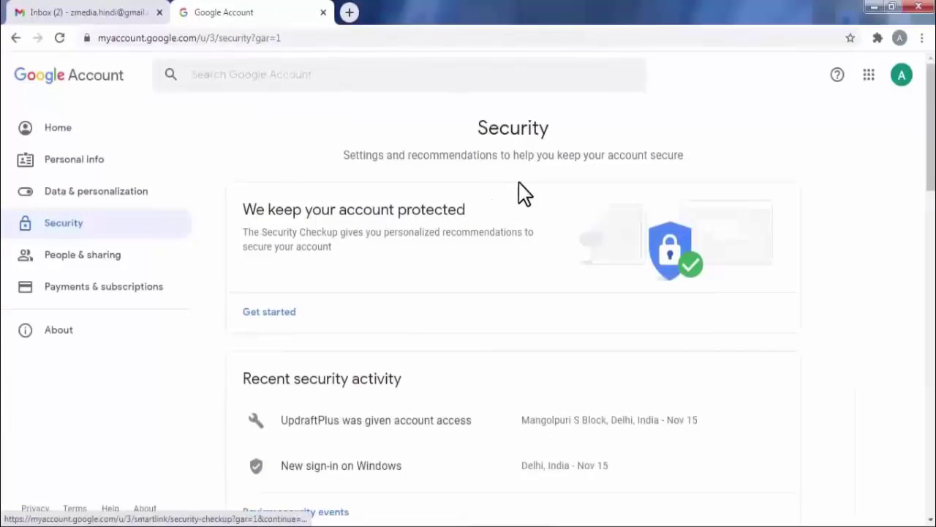
pyautogui.moveTo(929, 177); pyautogui.dragTo(929, 454)
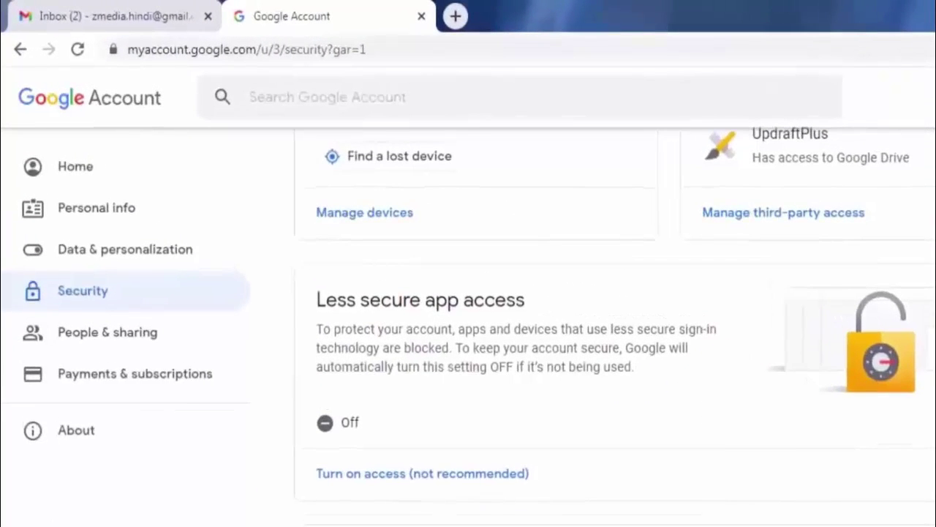
# Step: Switch Allow less secure apps to ON, confirm it shows On, then close the Google Account tab
pyautogui.click(429, 434)
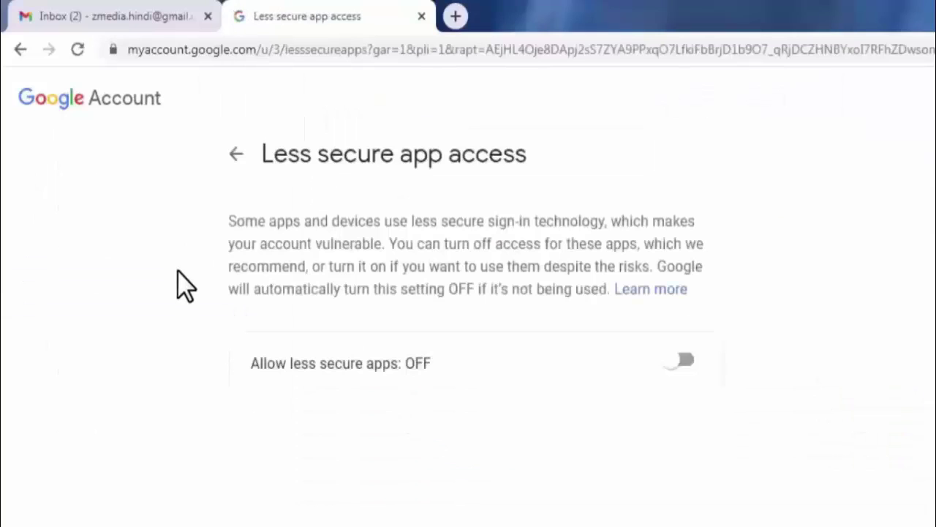
pyautogui.click(686, 366)
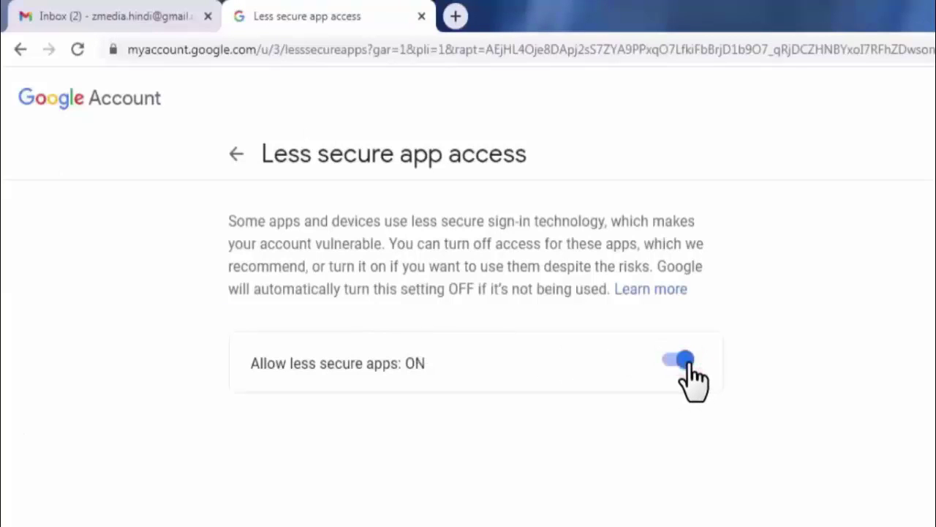
pyautogui.click(237, 155)
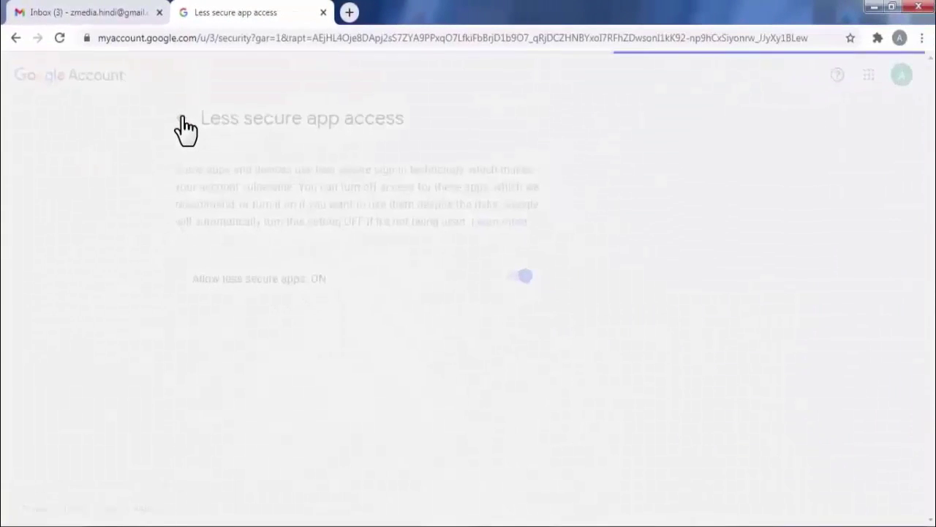
pyautogui.scroll(-8, 928, 155)
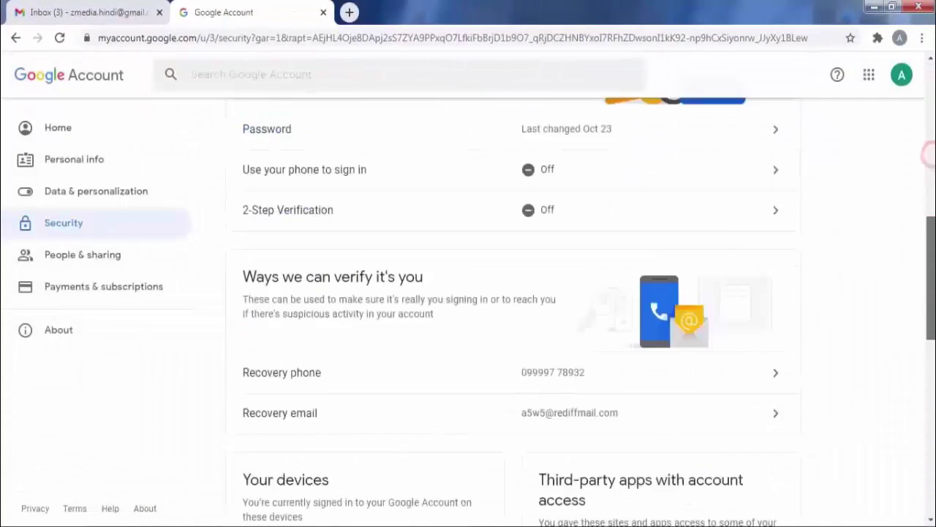
pyautogui.scroll(-7, 929, 155)
pyautogui.scroll(-1, 794, 379)
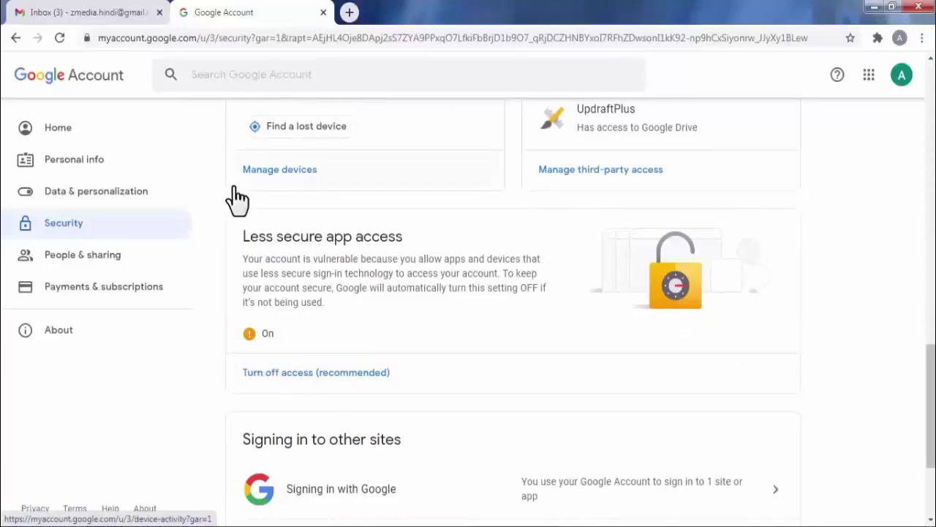
pyautogui.click(323, 12)
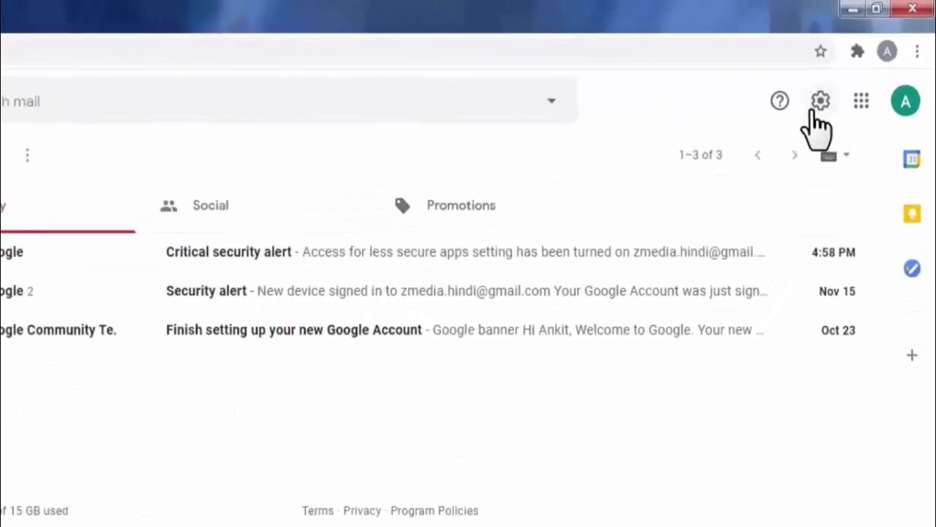
# Step: In Gmail's Forwarding and POP/IMAP settings, enable POP for all mail and IMAP, and save
pyautogui.click(818, 104)
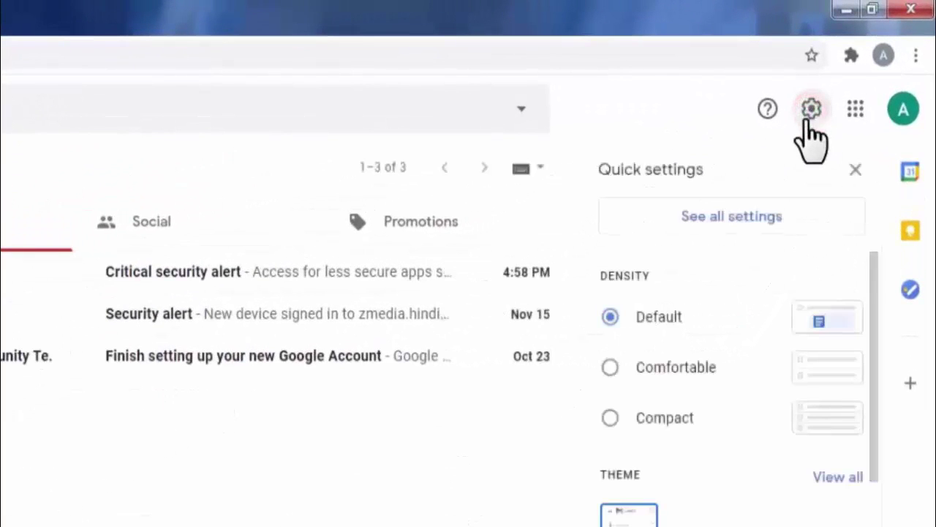
pyautogui.click(722, 219)
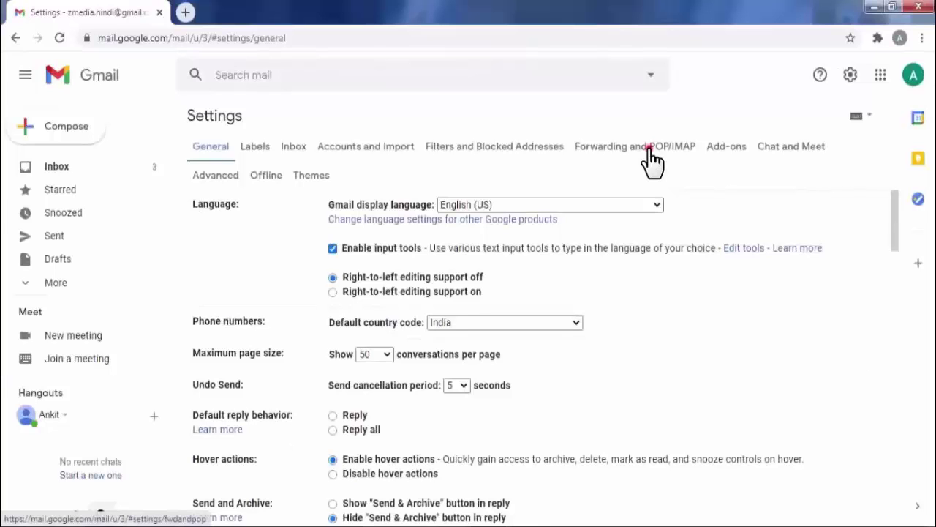
pyautogui.click(650, 150)
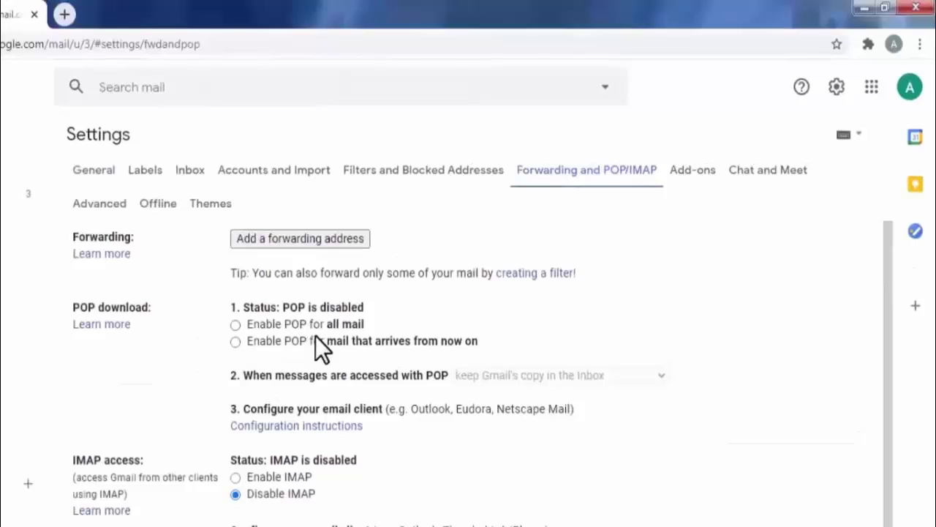
pyautogui.click(235, 325)
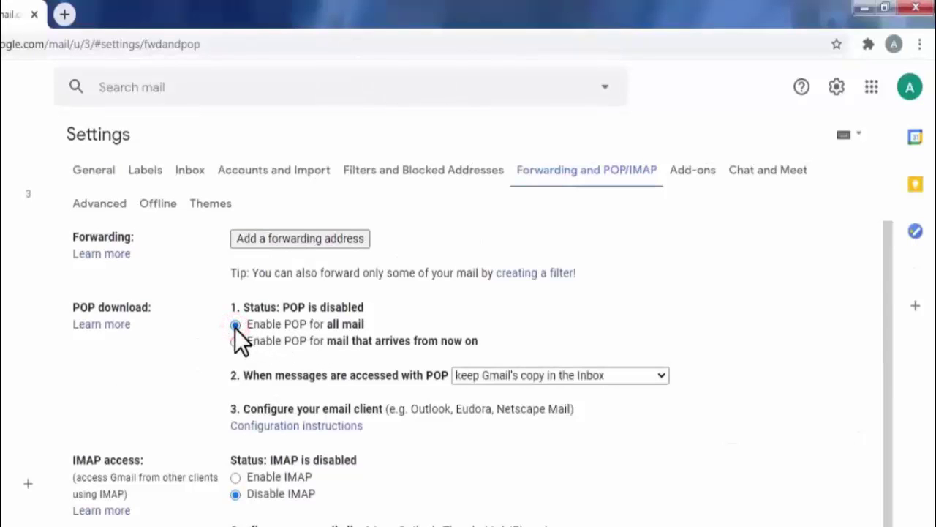
pyautogui.click(235, 478)
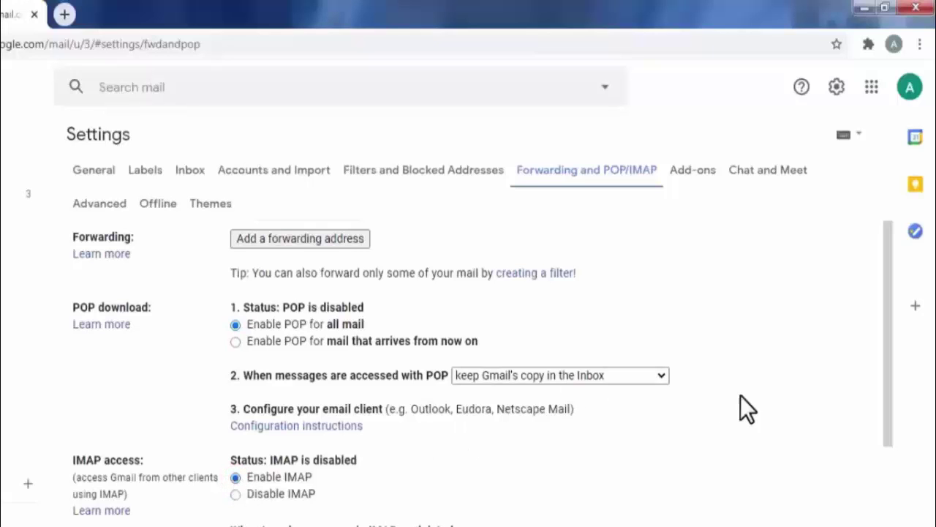
pyautogui.moveTo(887, 382); pyautogui.dragTo(910, 525)
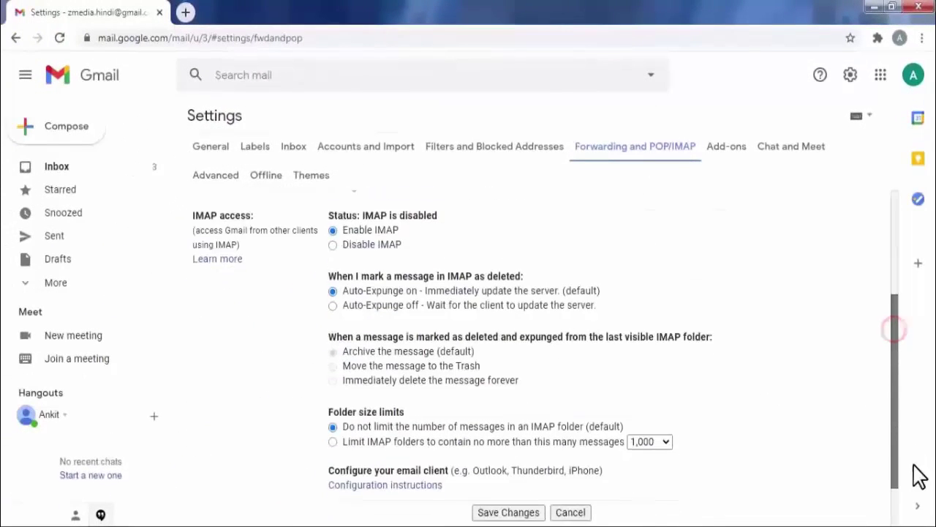
pyautogui.moveTo(920, 476); pyautogui.dragTo(926, 517)
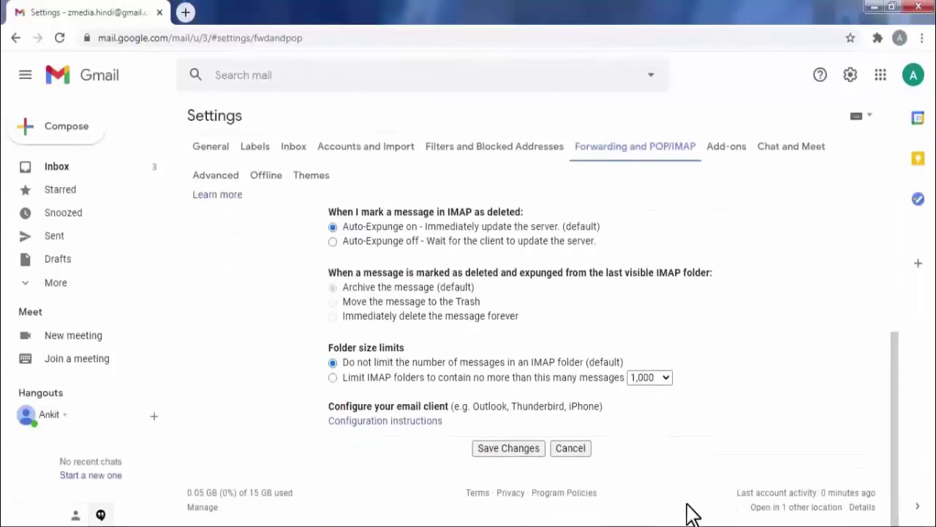
pyautogui.click(516, 450)
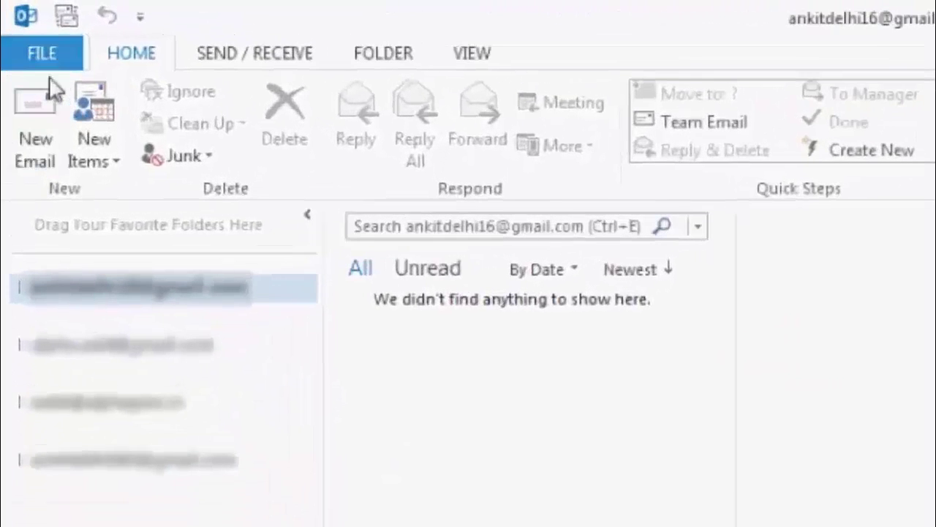
# Step: Open Account Settings from Outlook's FILE page to list the existing e-mail accounts
pyautogui.click(44, 55)
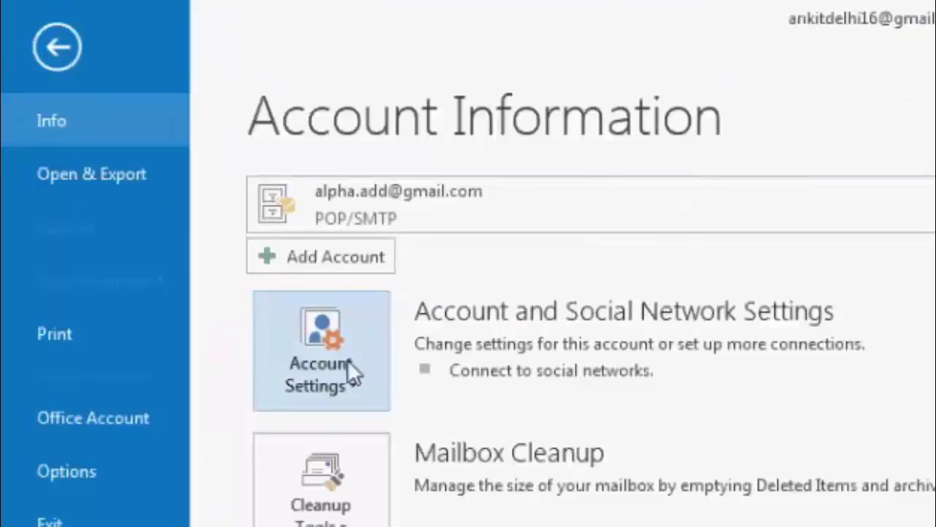
pyautogui.click(348, 386)
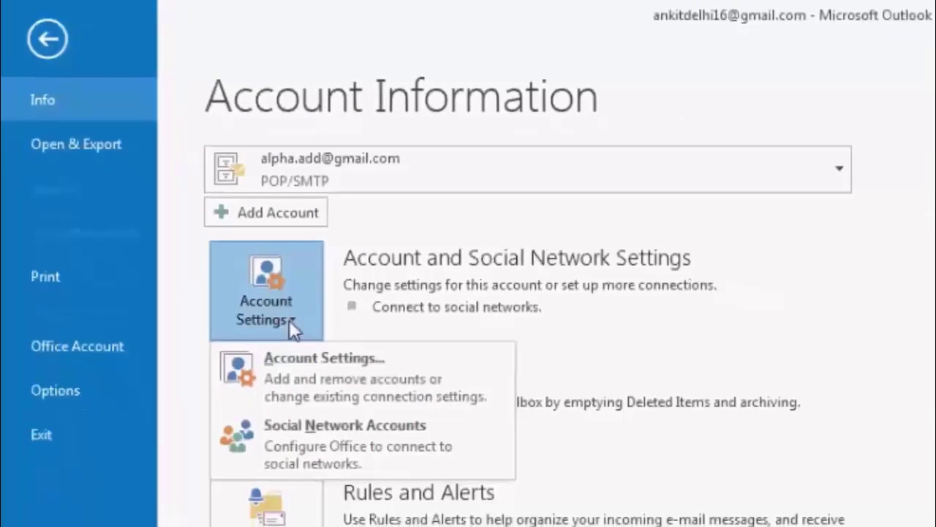
pyautogui.click(291, 365)
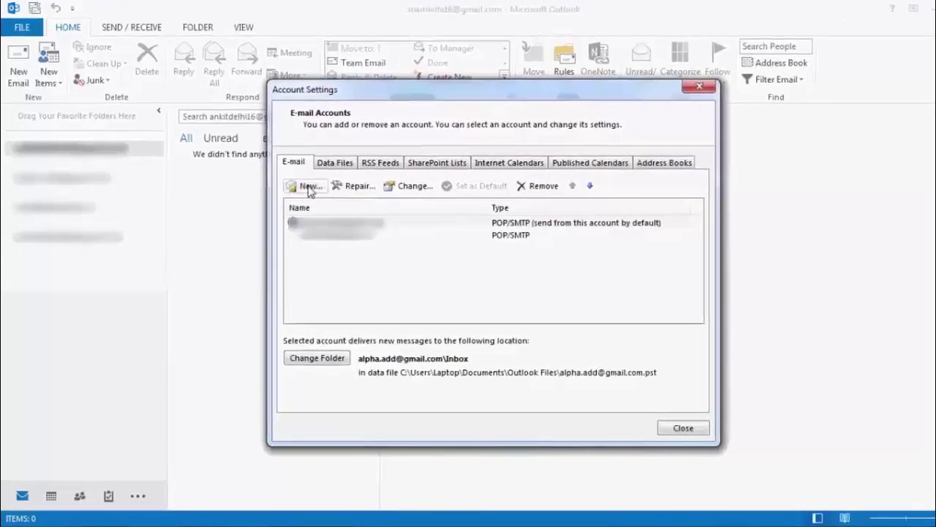
# Step: Start a new account using manual setup with POP or IMAP as the service type
pyautogui.click(316, 190)
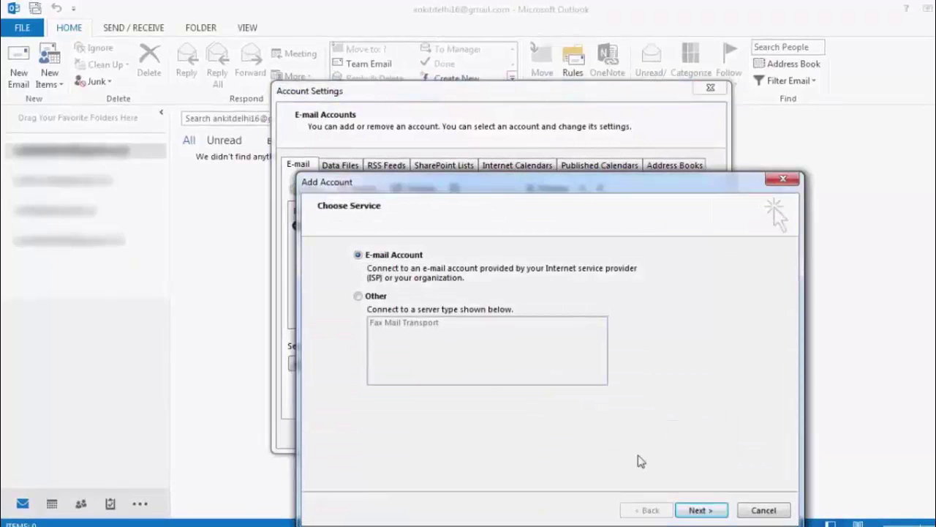
pyautogui.click(702, 510)
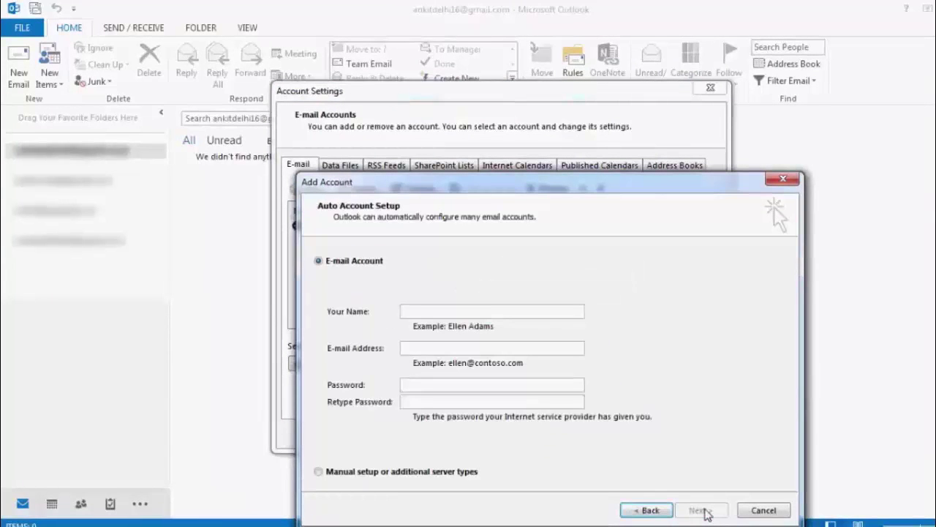
pyautogui.click(321, 473)
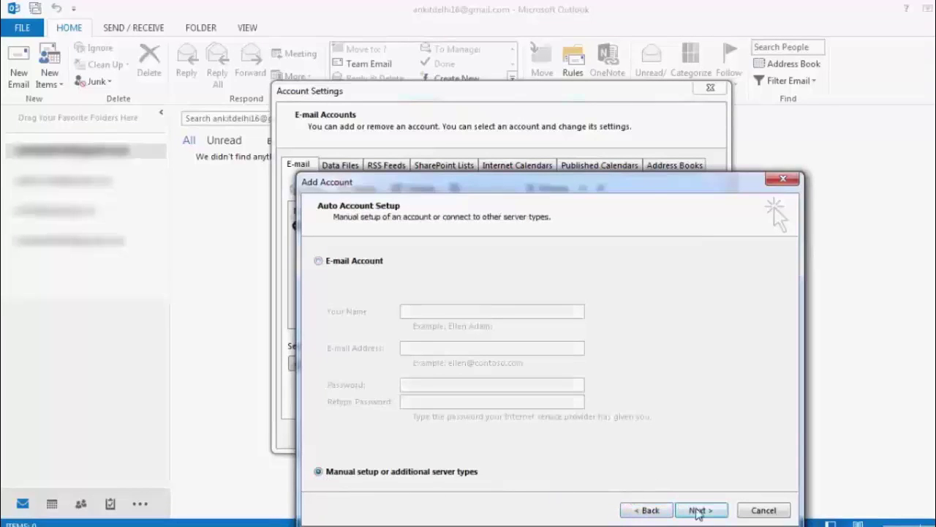
pyautogui.click(698, 511)
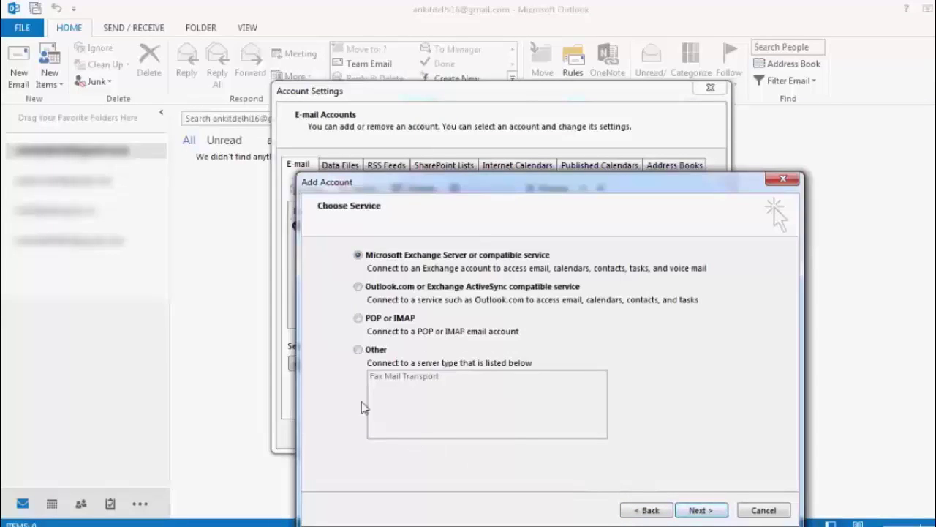
pyautogui.click(358, 318)
pyautogui.click(698, 511)
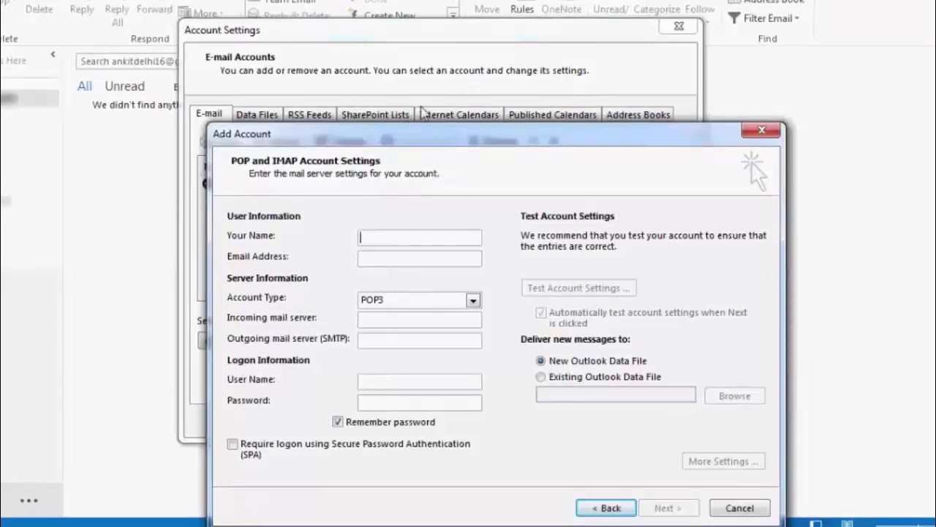
# Step: Enter the Gmail address, pop.gmail.com and smtp.gmail.com servers, full-address user name and the account password
pyautogui.write('Ankit')
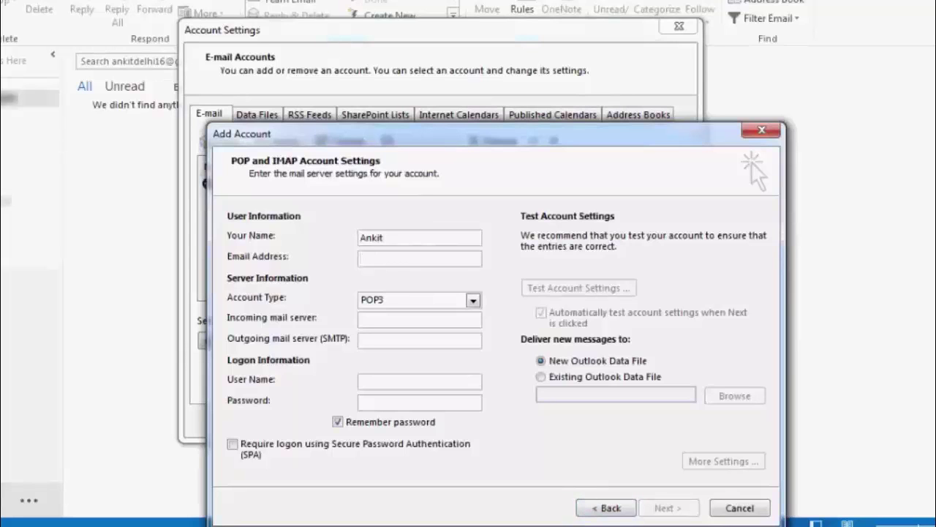
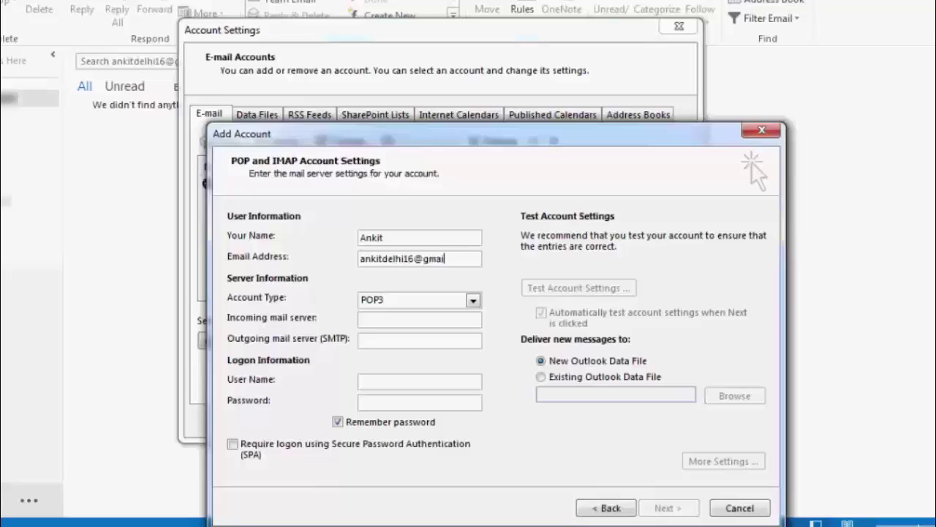
pyautogui.press('Tab')
pyautogui.press('Tab')
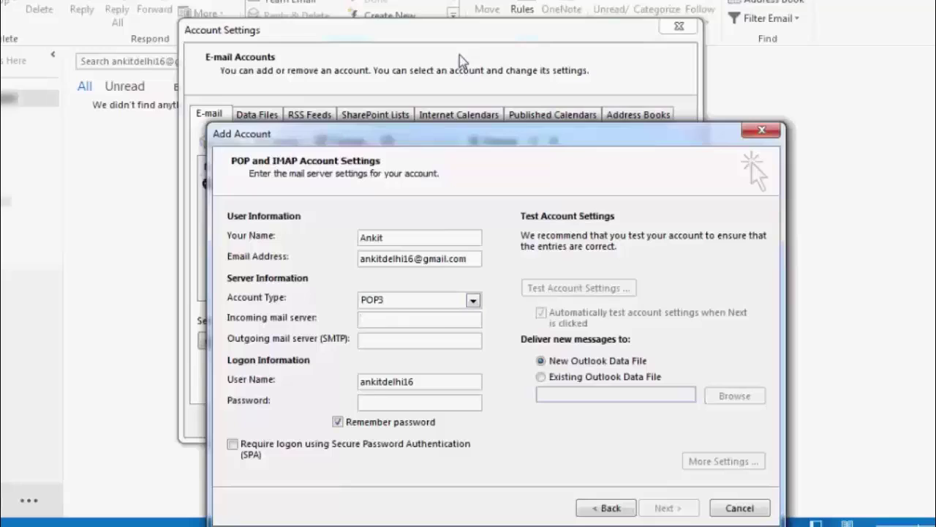
pyautogui.write('pop.gmail.com')
pyautogui.press('Tab')
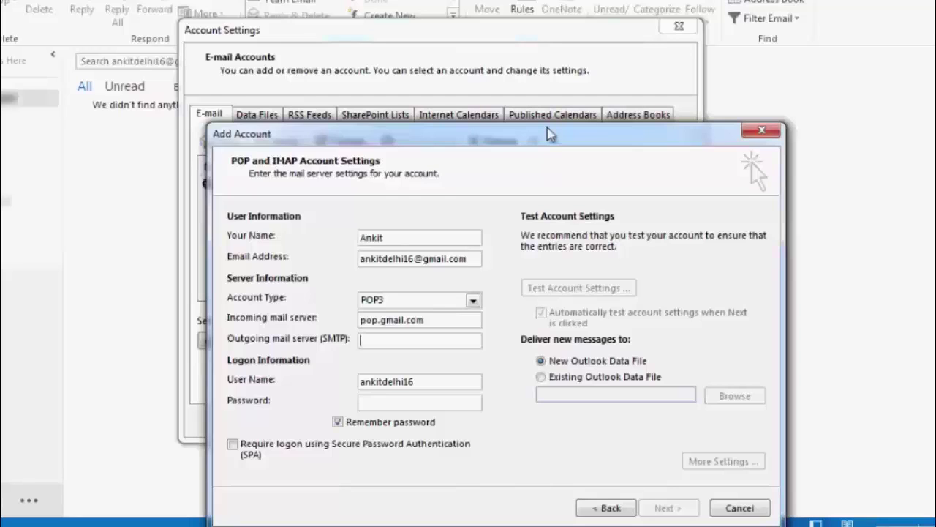
pyautogui.write('smtp.gmail.com')
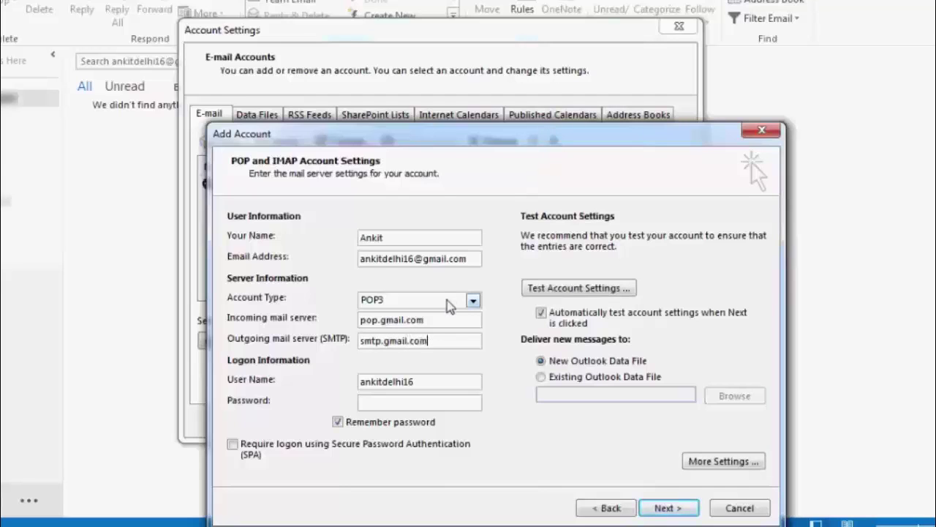
pyautogui.click(427, 382)
pyautogui.write('@gmail.com')
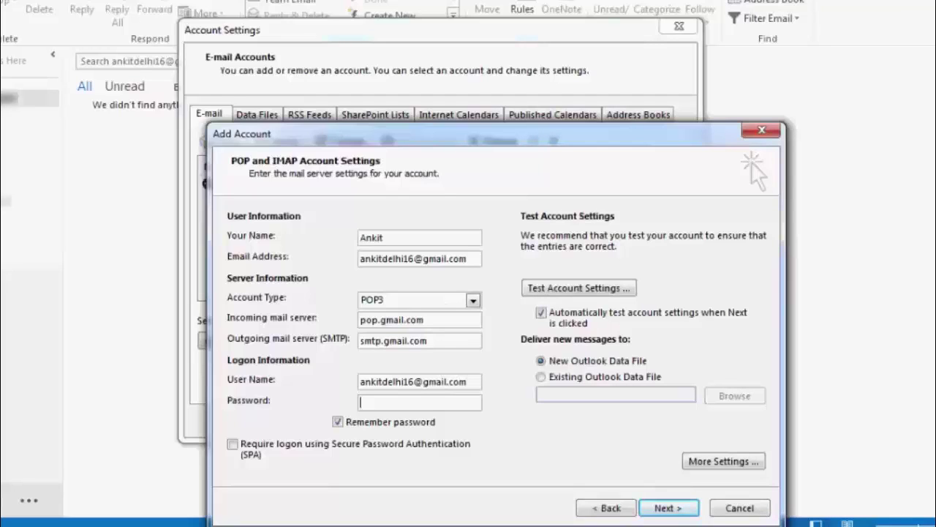
pyautogui.write('*********')
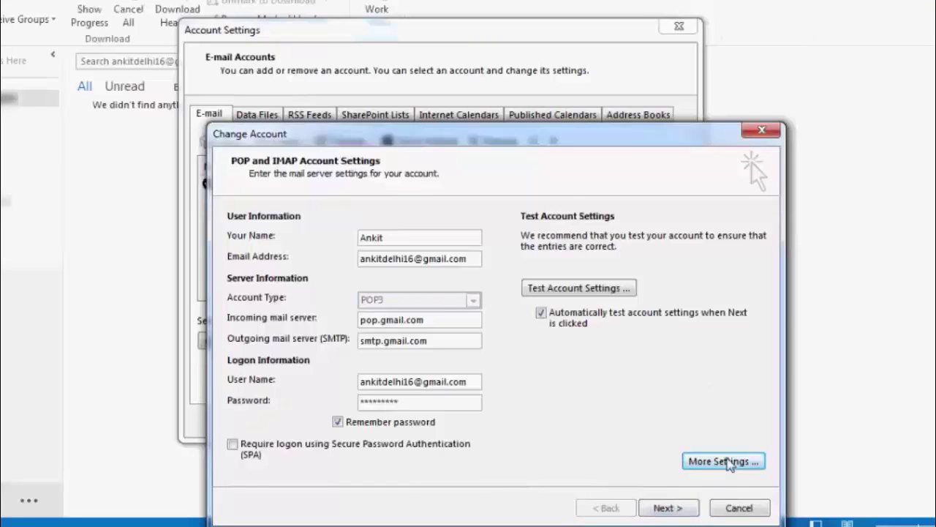
# Step: In More Settings, make the outgoing SMTP server require authentication using the incoming server's settings
pyautogui.click(728, 462)
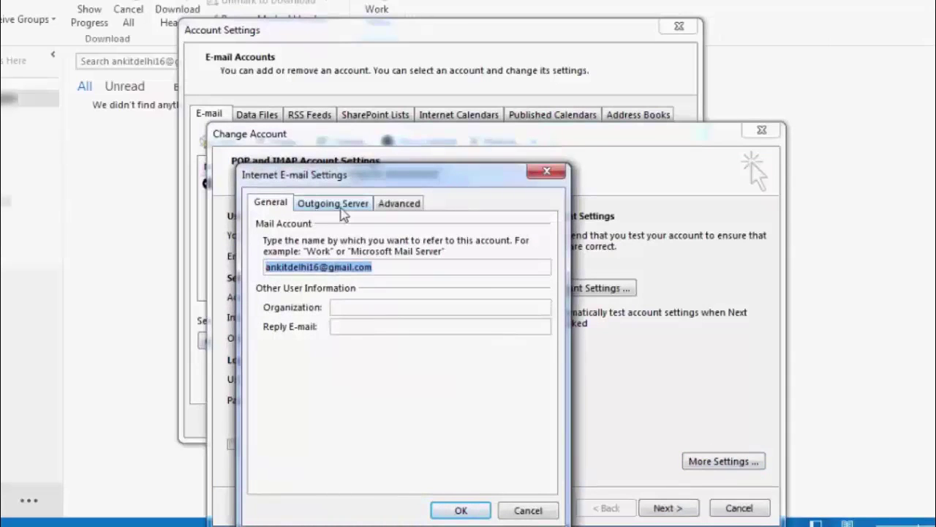
pyautogui.click(340, 207)
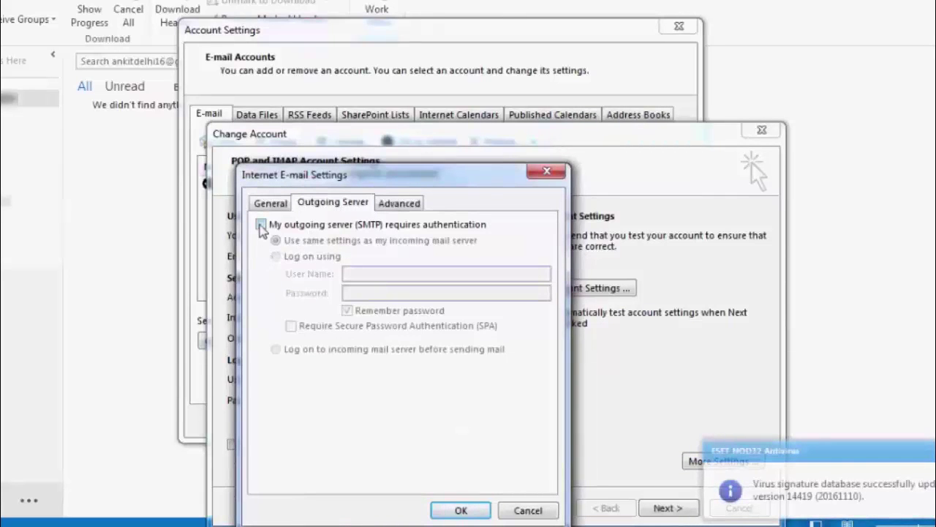
pyautogui.click(262, 225)
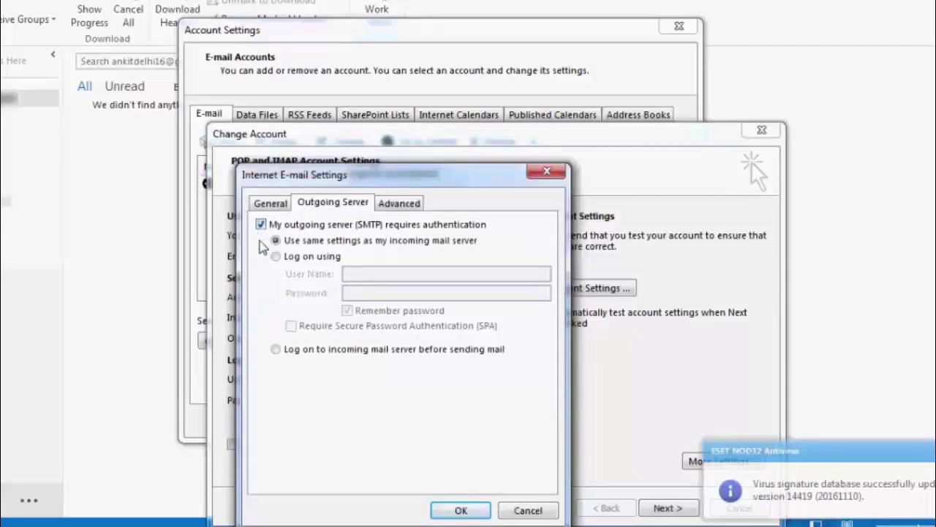
pyautogui.click(401, 204)
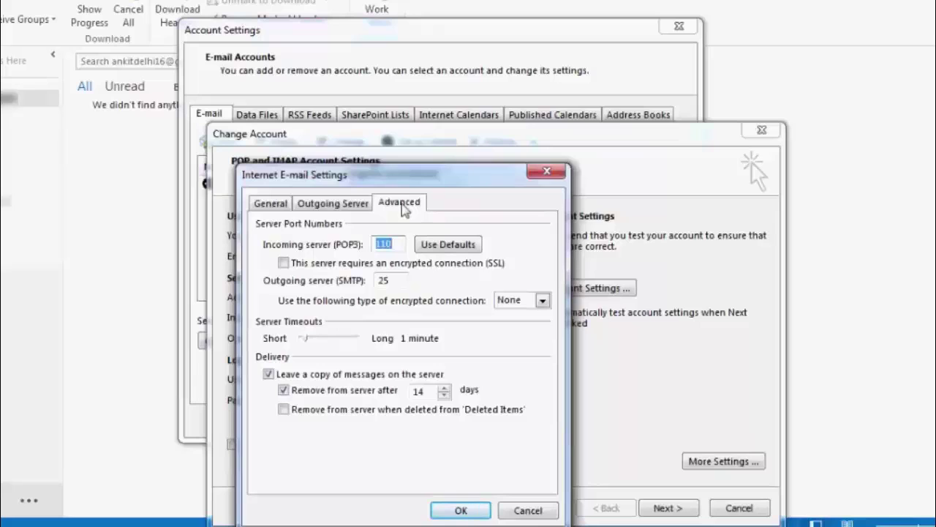
# Step: Set POP3 port 995 with SSL, SMTP port 465 with SSL, and stop removing server copies
pyautogui.write('995')
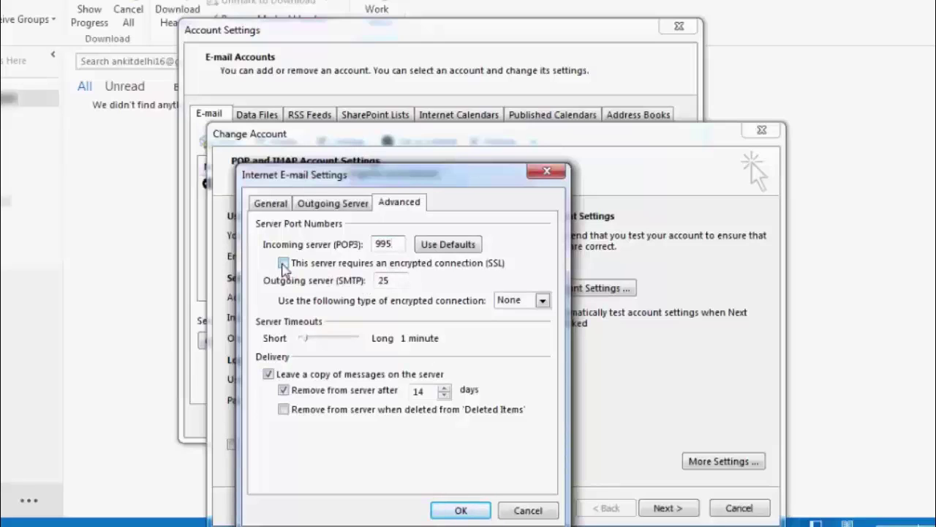
pyautogui.click(283, 265)
pyautogui.moveTo(394, 280); pyautogui.dragTo(375, 287)
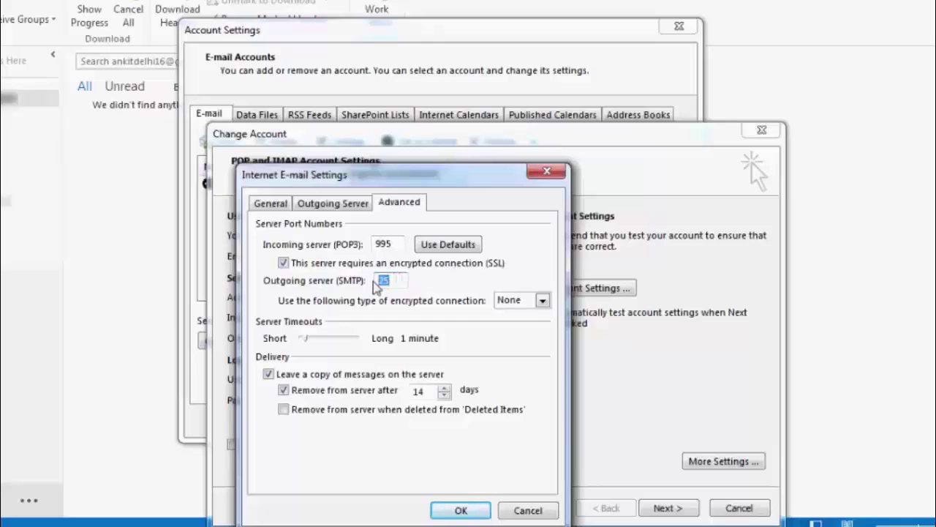
pyautogui.write('465')
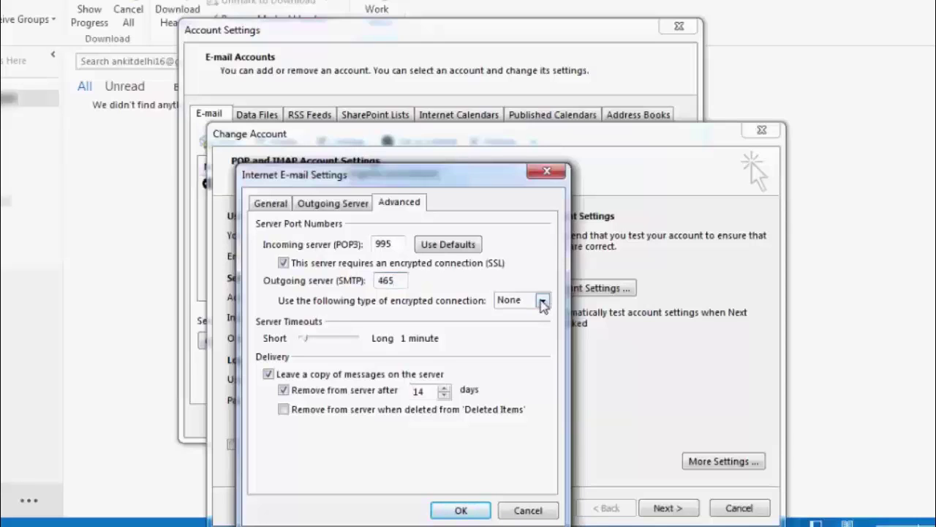
pyautogui.click(542, 302)
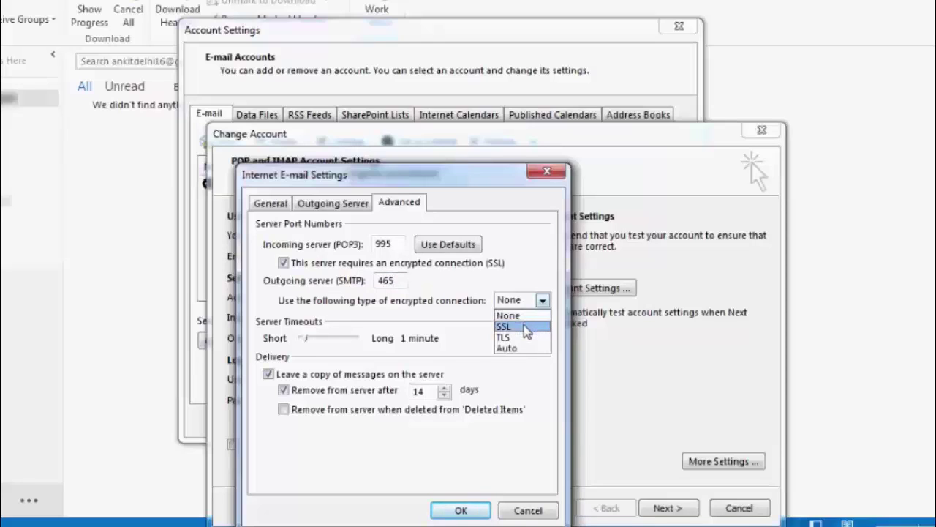
pyautogui.click(526, 327)
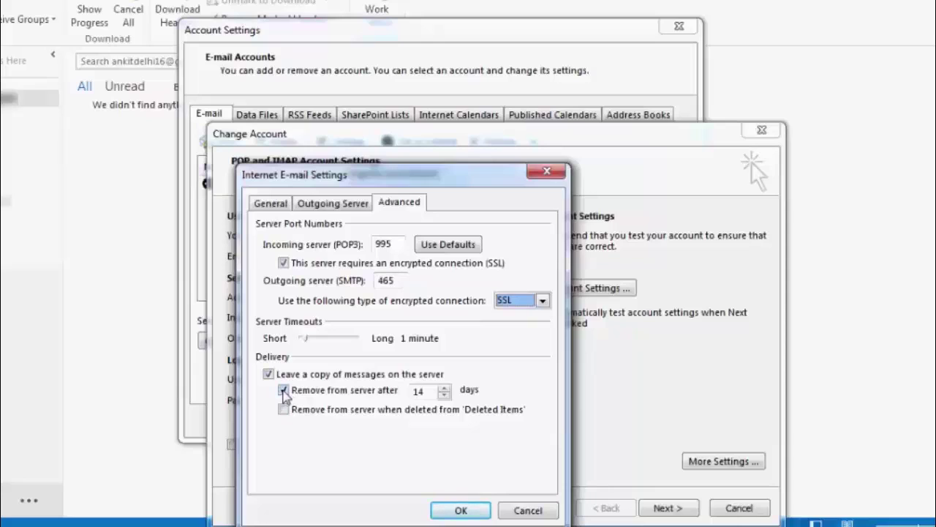
pyautogui.click(284, 391)
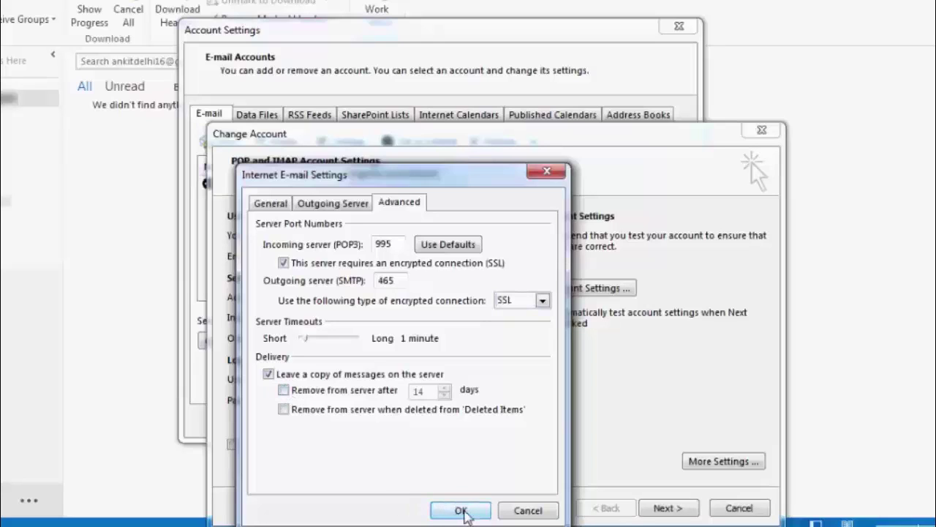
pyautogui.click(462, 512)
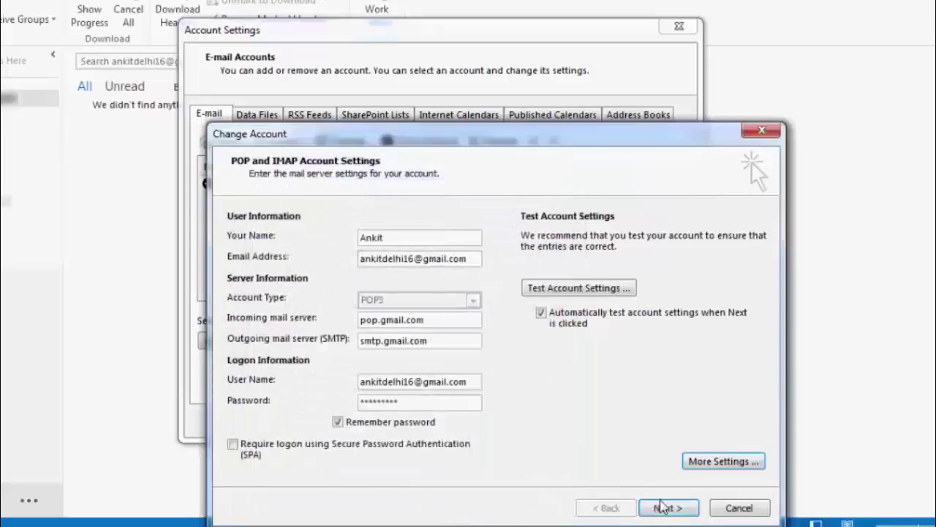
# Step: Run the account settings test, dismiss the passed results, and finish adding the Gmail POP3 account
pyautogui.click(665, 508)
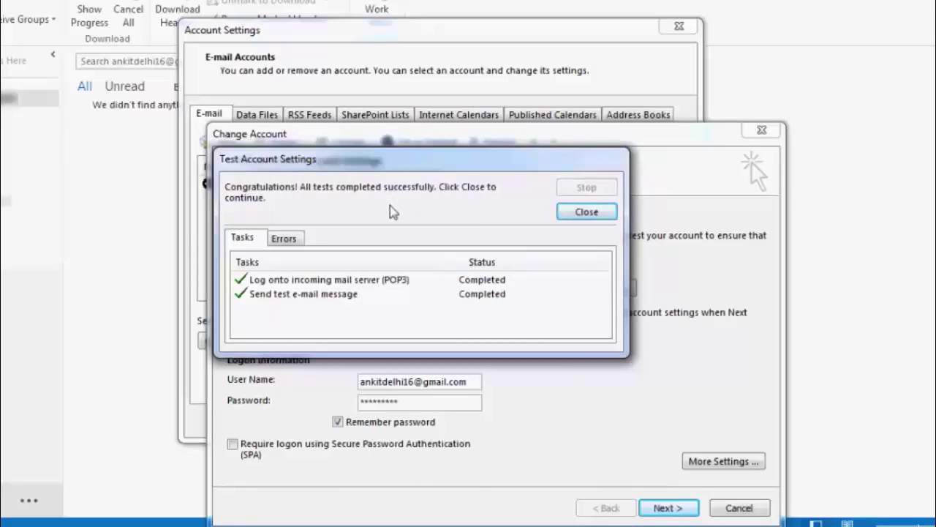
pyautogui.click(587, 212)
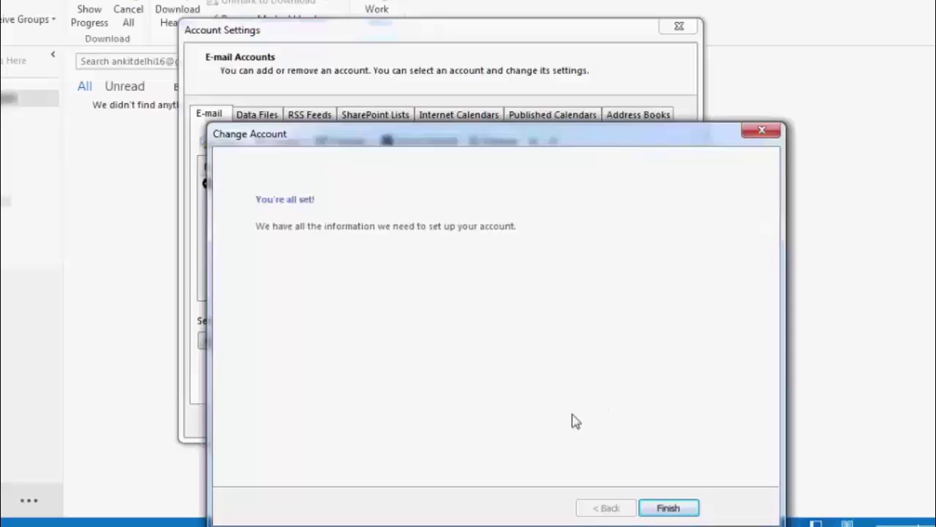
pyautogui.click(668, 507)
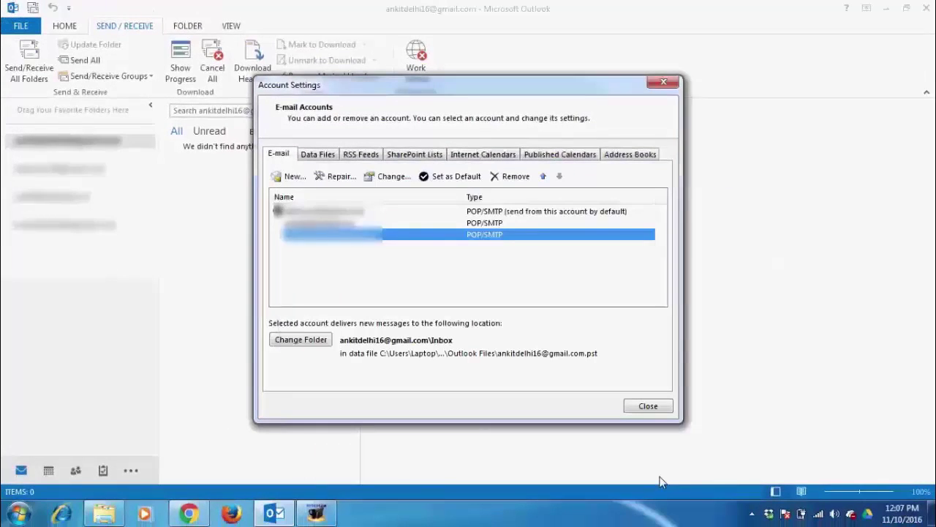
# Step: Close Account Settings, run Send/Receive All Folders, and expand the Gmail account showing 5 Inbox messages
pyautogui.click(648, 407)
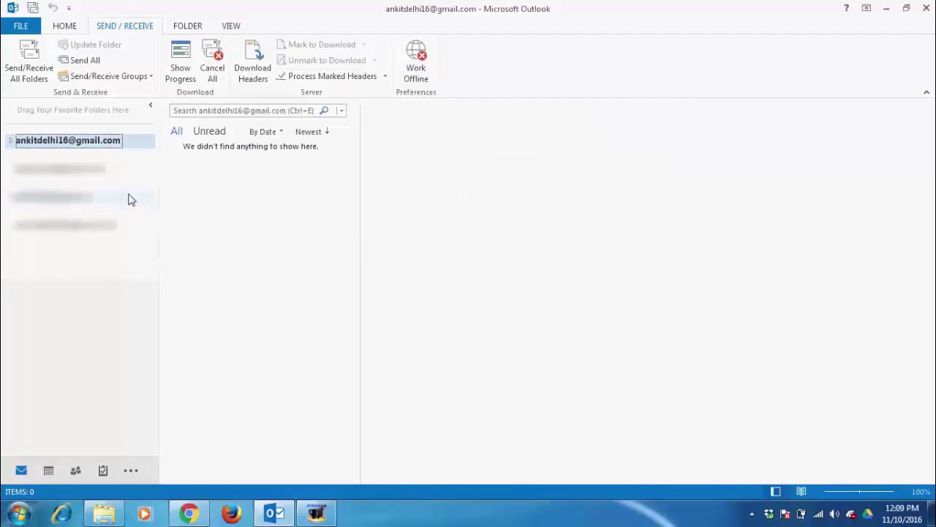
pyautogui.click(31, 68)
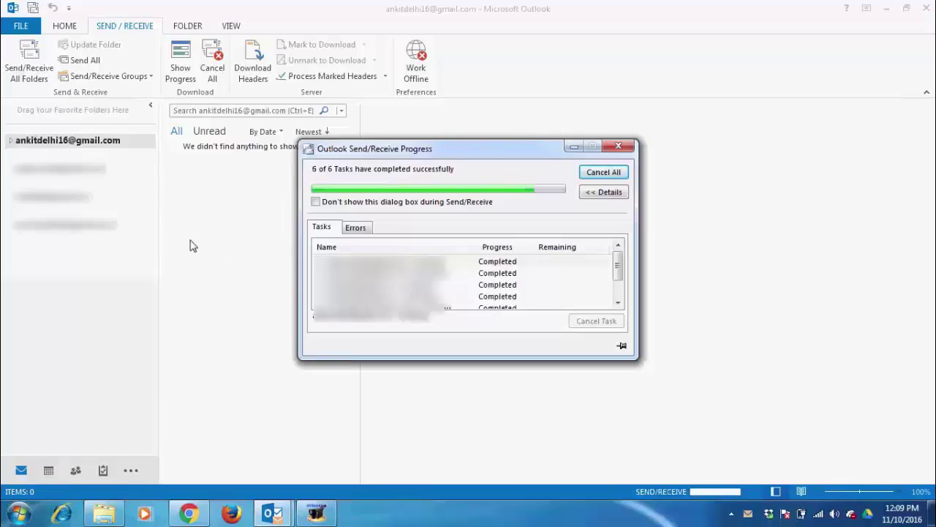
pyautogui.doubleClick(46, 143)
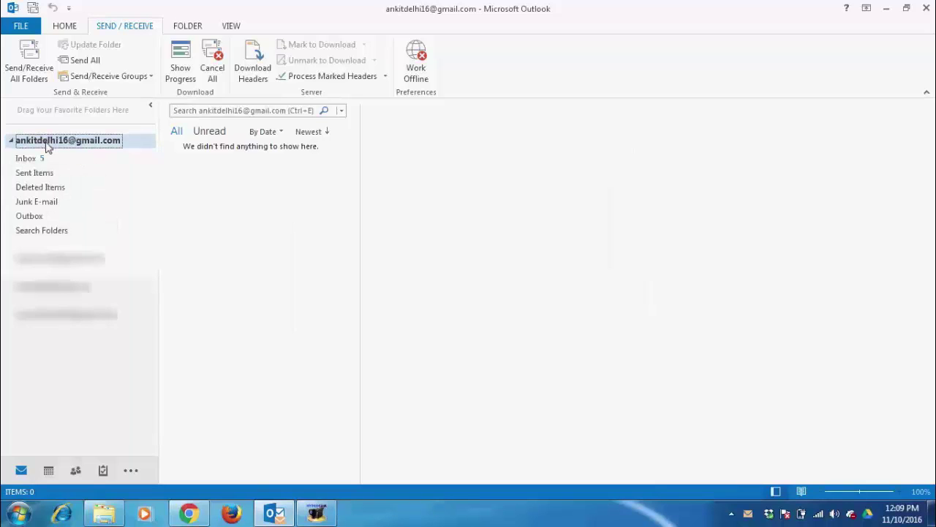